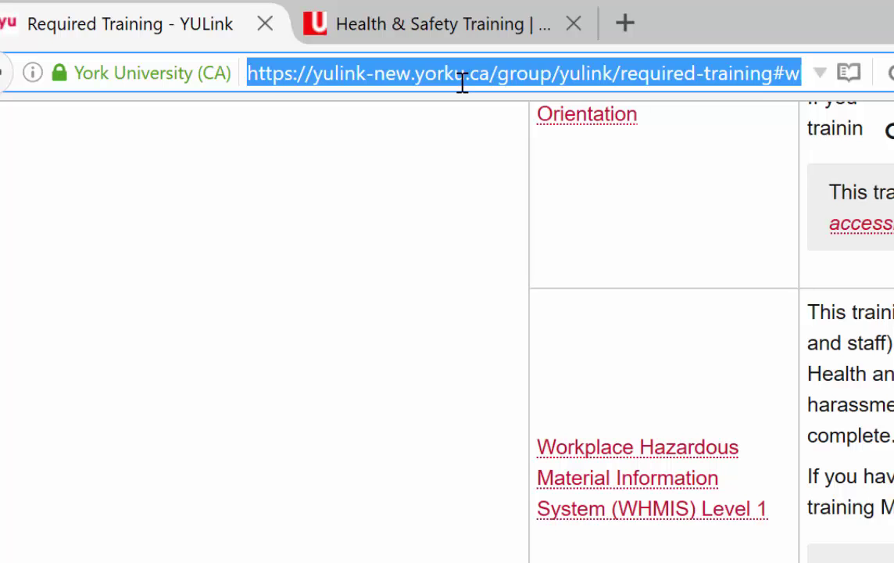
- Switch to the Health & Safety Training page on hr.info.yorku.ca
{"action": "left_click", "coordinate": [467, 25]}
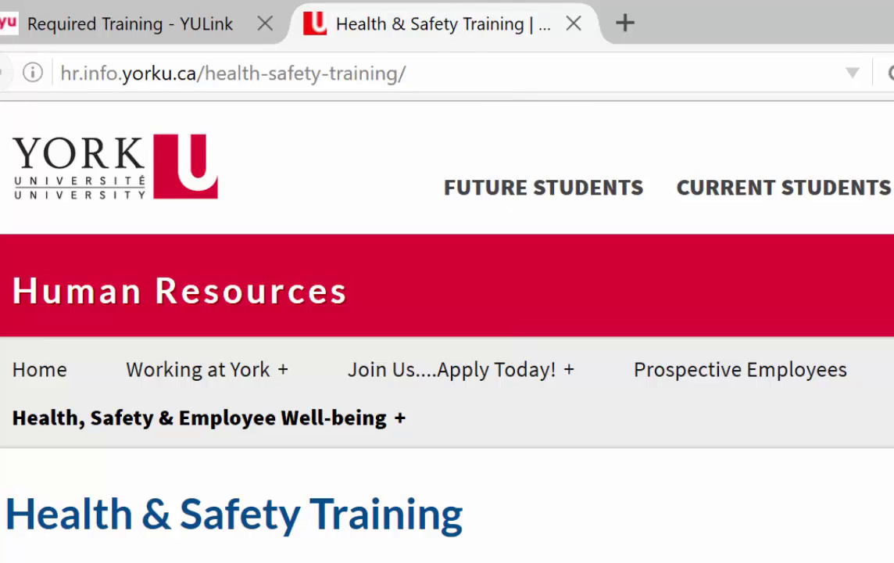
- Open the course registration page link from the Course Registration section
{"action": "scroll", "coordinate": [447, 352], "scroll_direction": "down", "scroll_amount": 5}
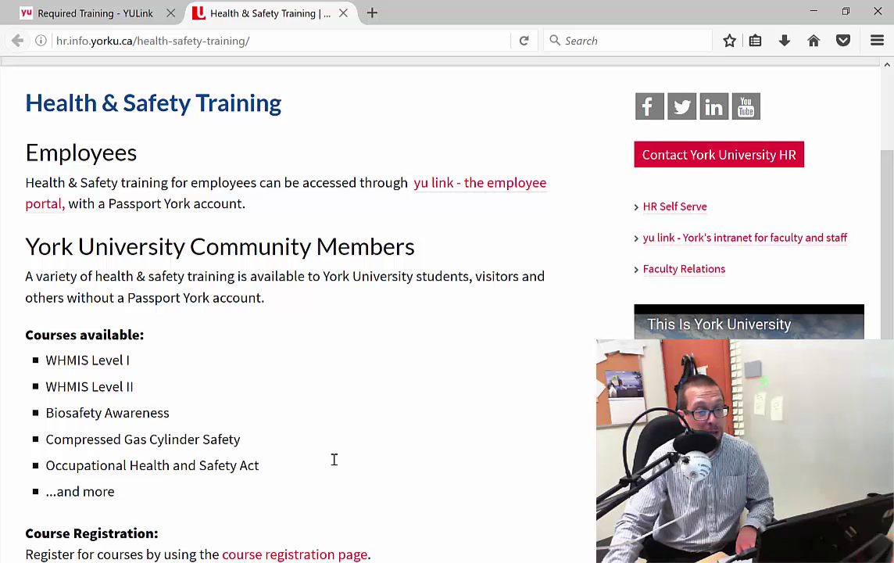
{"action": "scroll", "coordinate": [331, 464], "scroll_direction": "down", "scroll_amount": 5}
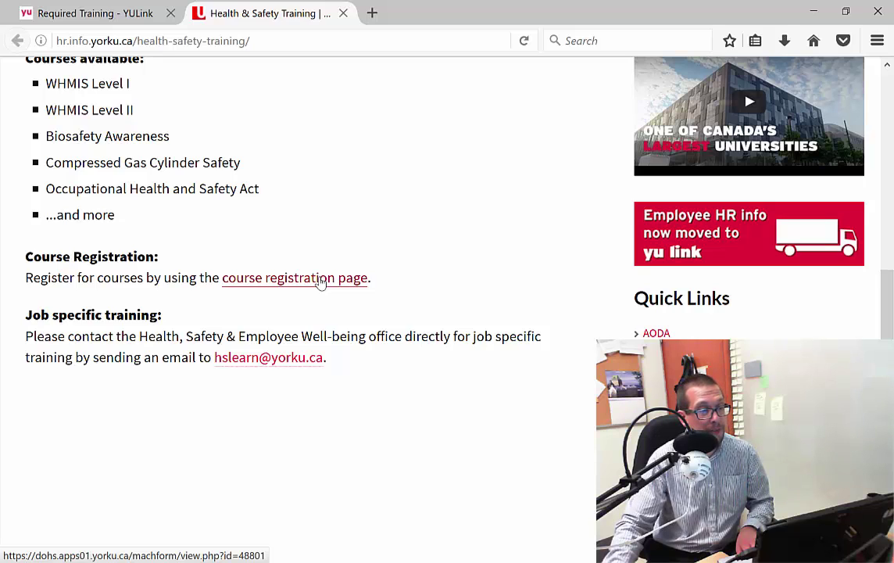
{"action": "left_click", "coordinate": [321, 279]}
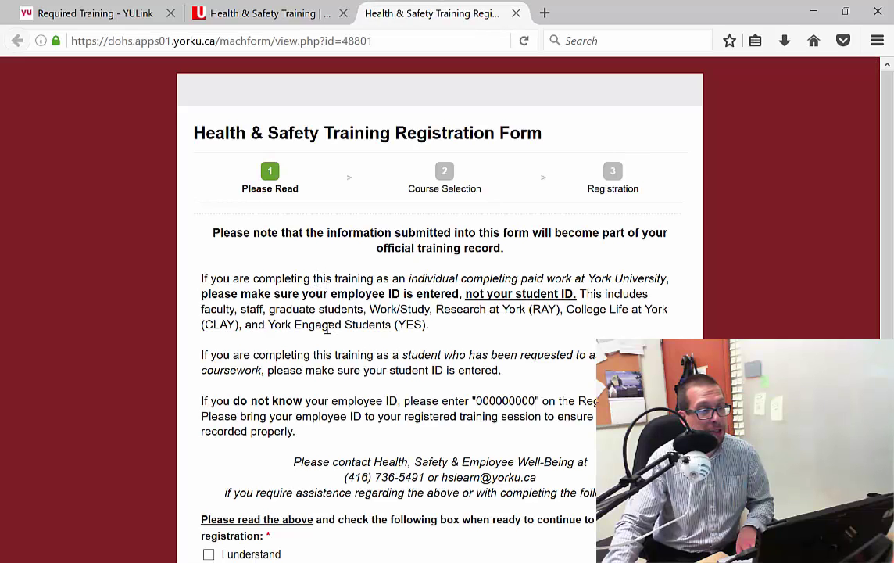
- Confirm 'I understand' on the registration instructions and continue to Course Selection
{"action": "scroll", "coordinate": [379, 437], "scroll_direction": "down", "scroll_amount": 3}
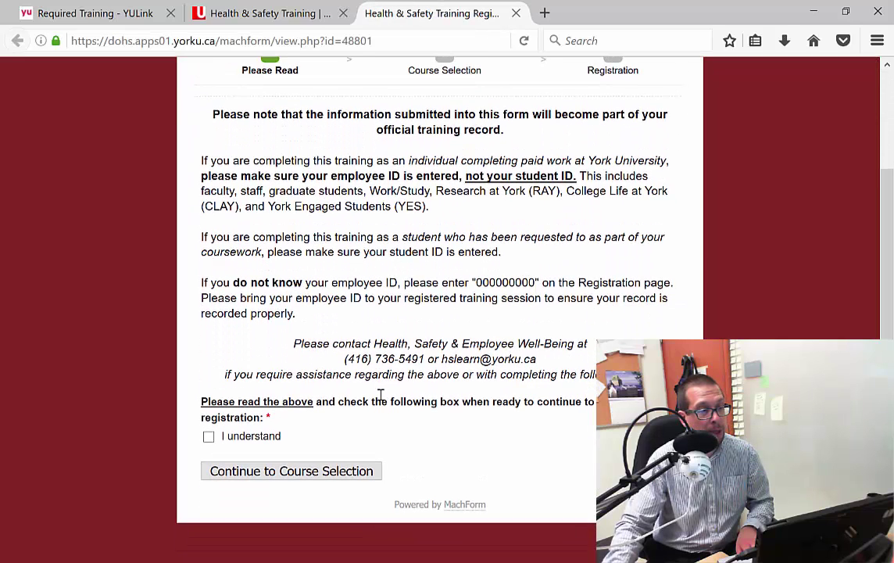
{"action": "left_click", "coordinate": [209, 439]}
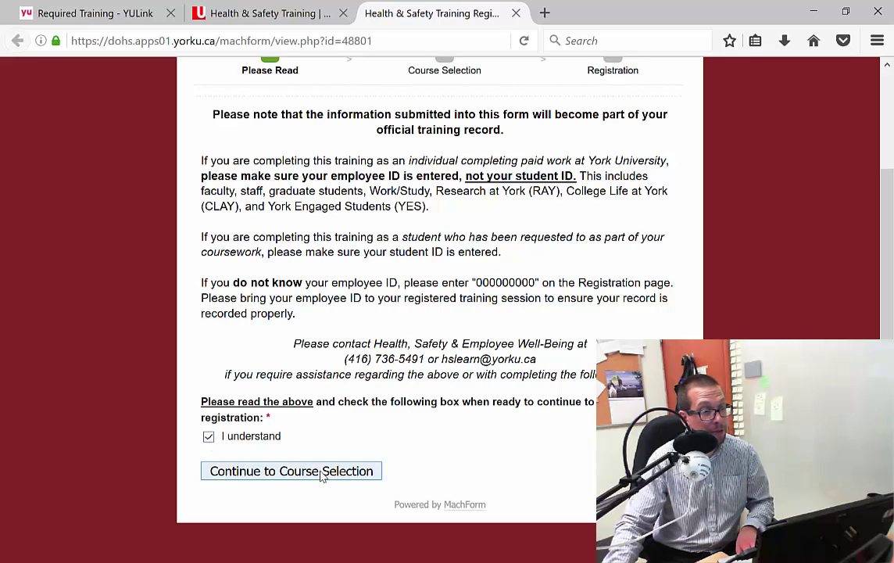
{"action": "left_click", "coordinate": [322, 472]}
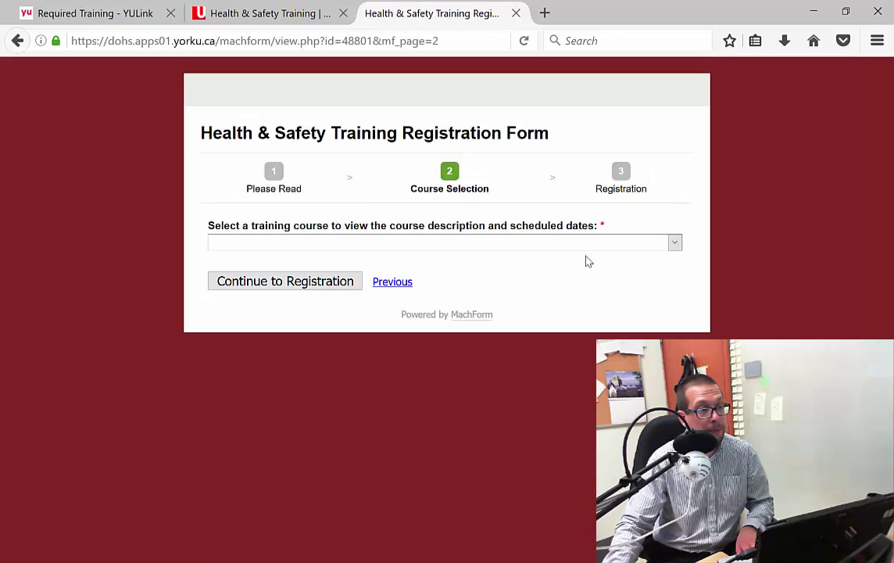
- Select WHMIS I (Online) as the training course and continue to Registration
{"action": "left_click", "coordinate": [674, 242]}
{"action": "scroll", "coordinate": [395, 429], "scroll_direction": "down", "scroll_amount": 3}
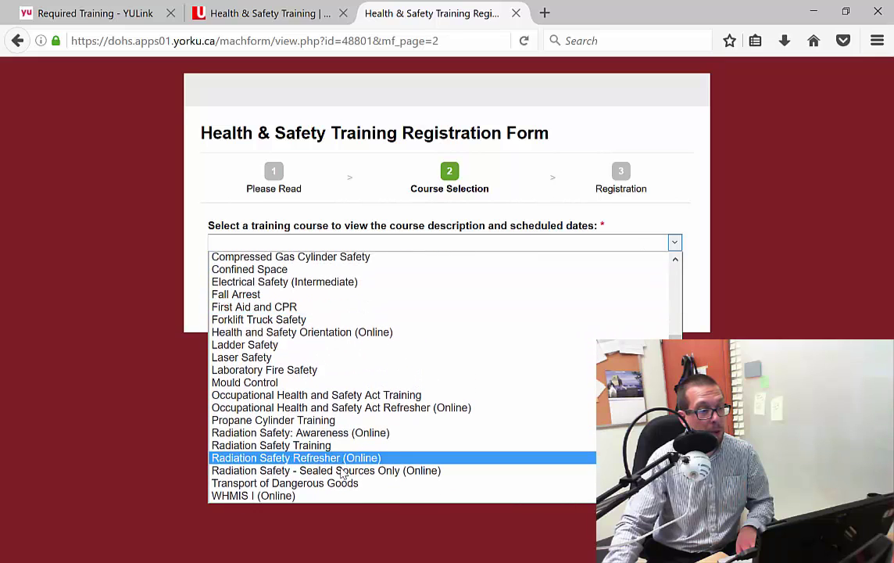
{"action": "left_click", "coordinate": [319, 496]}
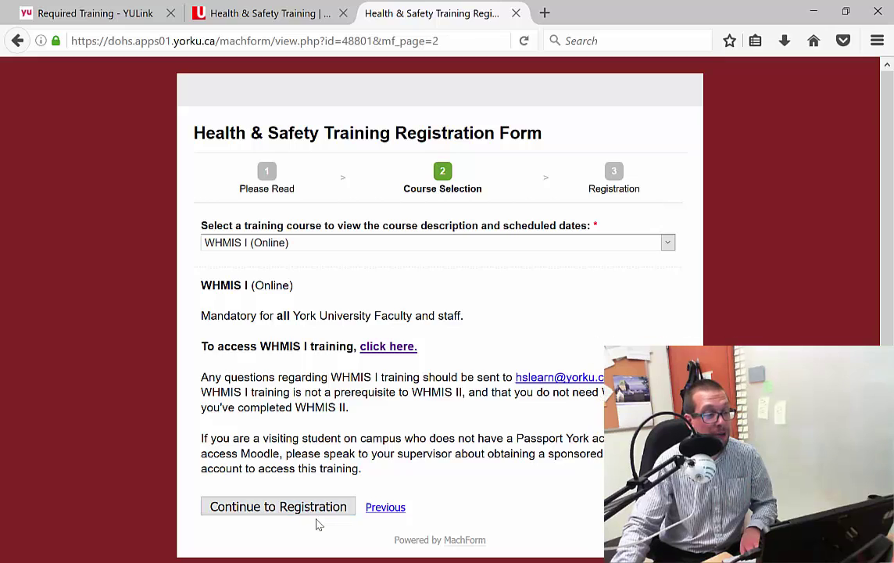
{"action": "left_click_drag", "start_coordinate": [201, 346], "coordinate": [434, 353]}
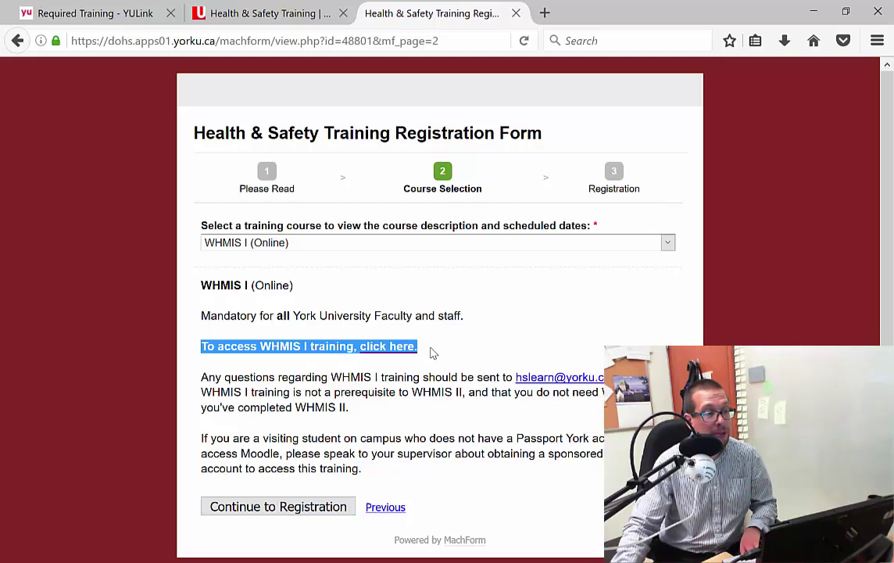
{"action": "left_click", "coordinate": [406, 361]}
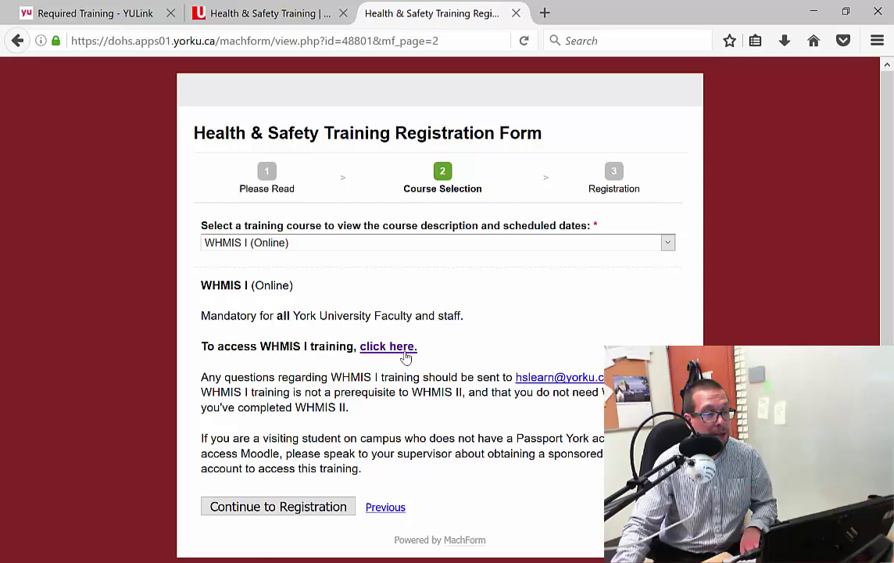
{"action": "left_click", "coordinate": [327, 508]}
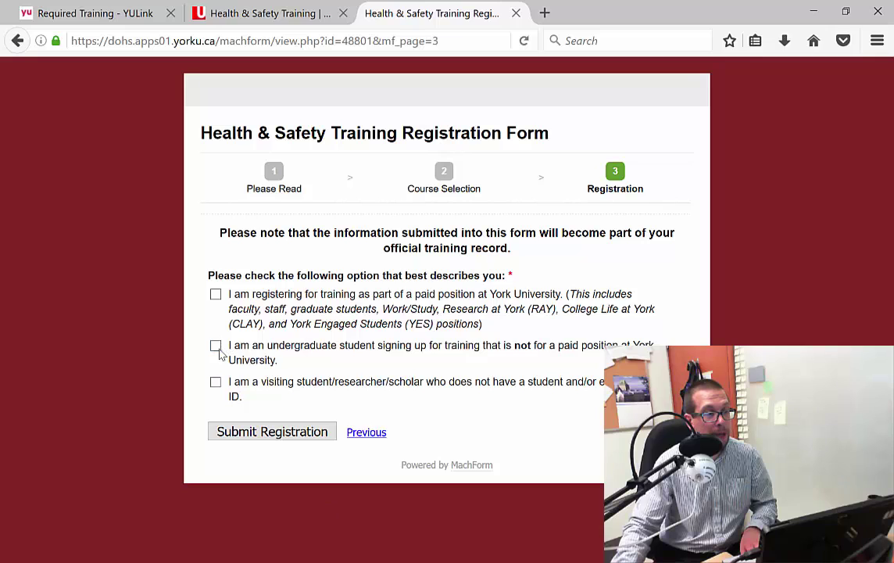
- Mark the registrant as an unpaid undergraduate student and enter the 9-digit student ID
{"action": "left_click", "coordinate": [216, 346]}
{"action": "left_click", "coordinate": [299, 434]}
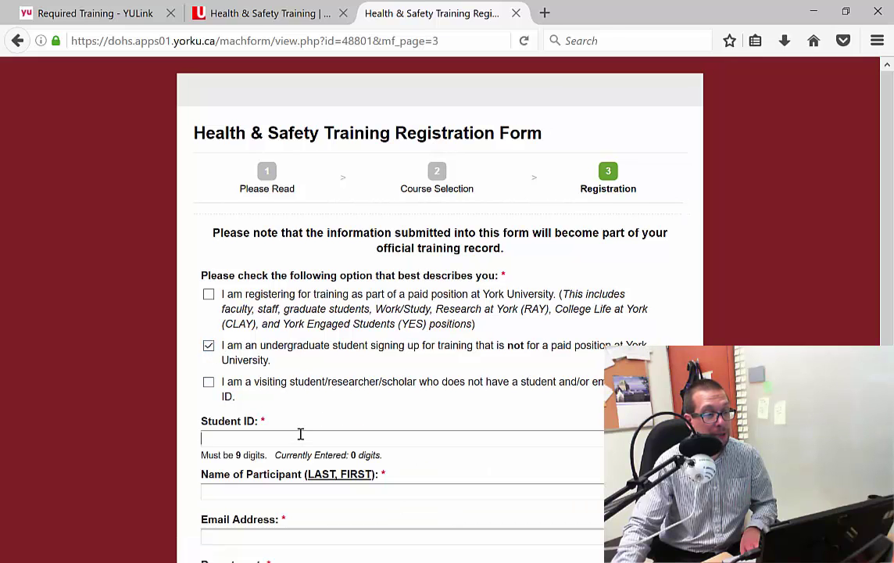
{"action": "type", "text": "123123123"}
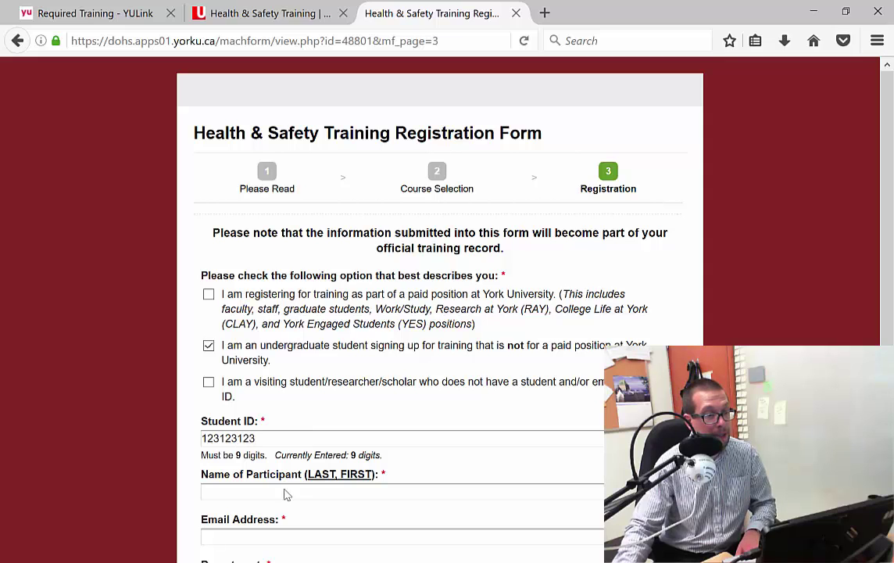
- Enter the participant's name and their yorku.ca e-mail address
{"action": "left_click", "coordinate": [283, 488]}
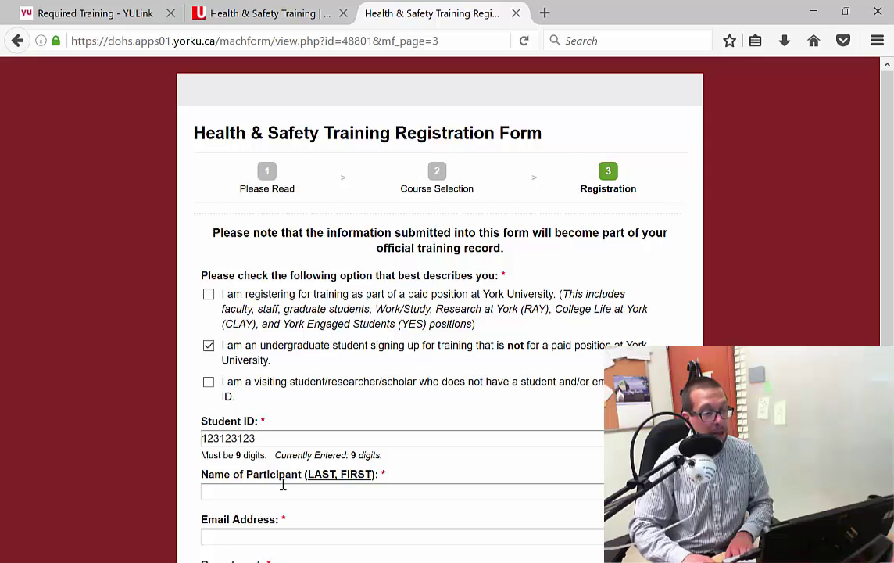
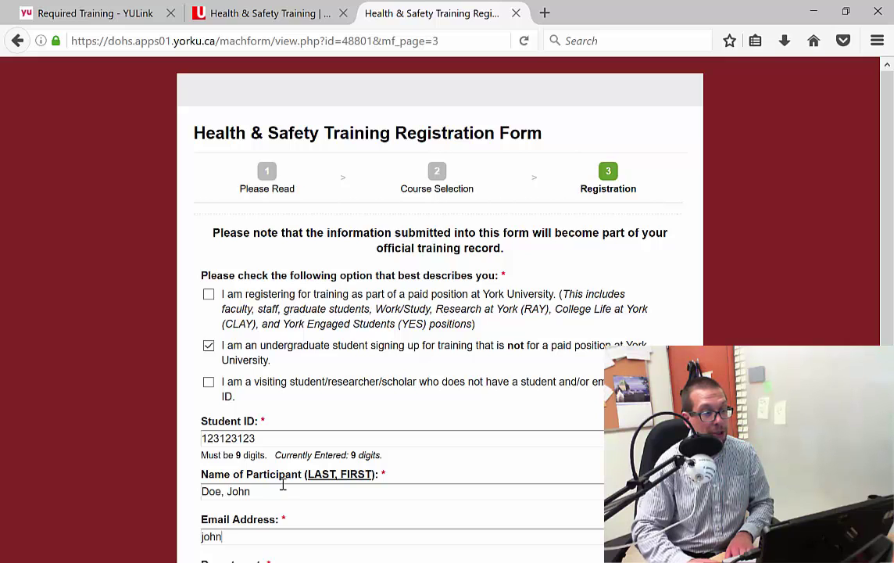
{"action": "key", "text": "BackSpace"}
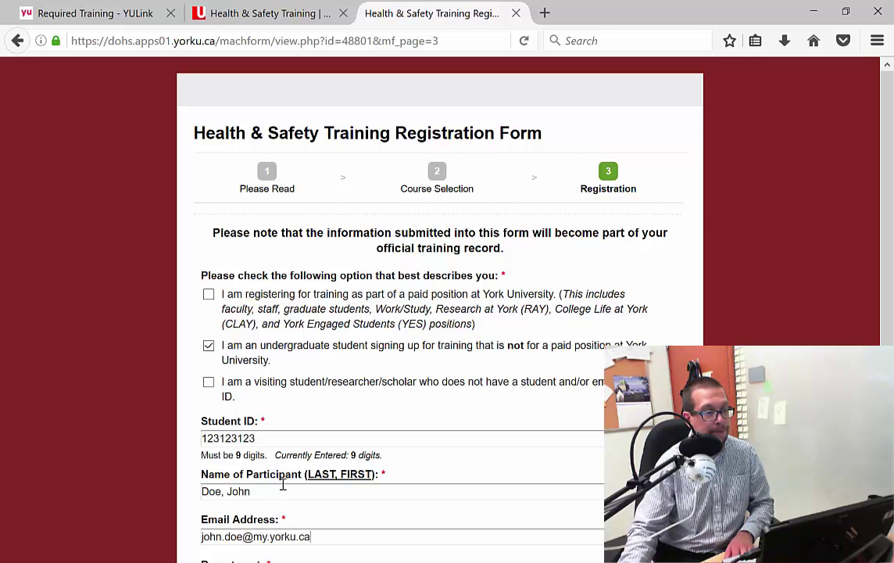
- Set Department to Mechanical Engineering and enter the supervisor's name as Supervisor/PI
{"action": "scroll", "coordinate": [282, 485], "scroll_direction": "down", "scroll_amount": 5}
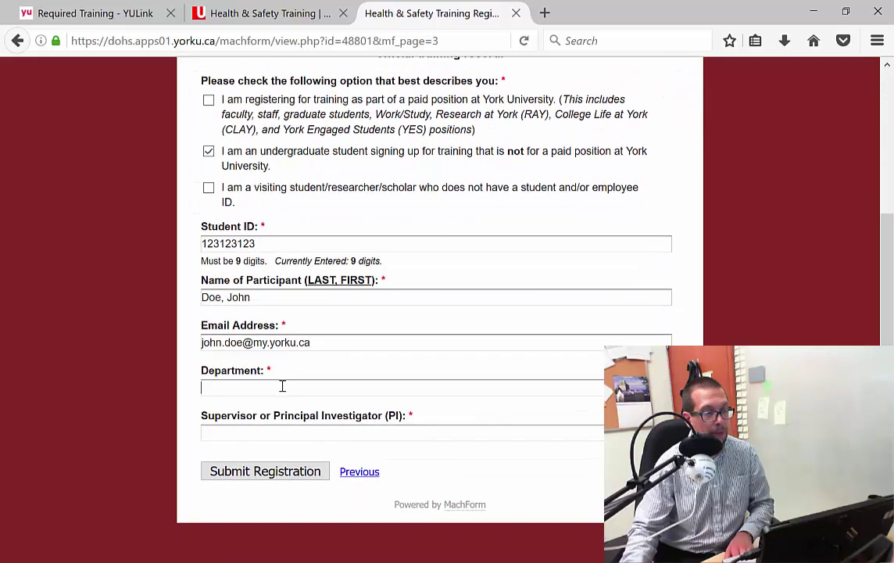
{"action": "left_click", "coordinate": [282, 386]}
{"action": "type", "text": "Nu"}
{"action": "key", "text": "BackSpace"}
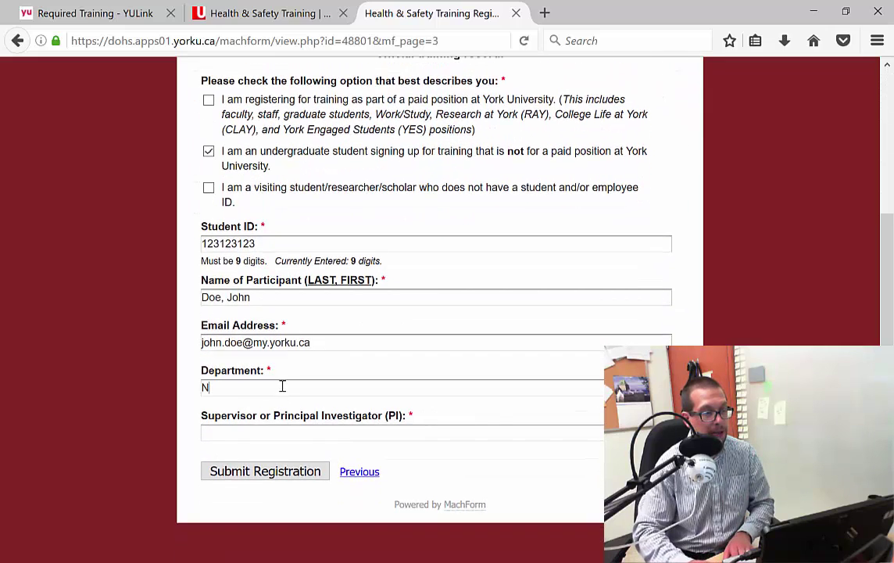
{"action": "key", "text": "BackSpace"}
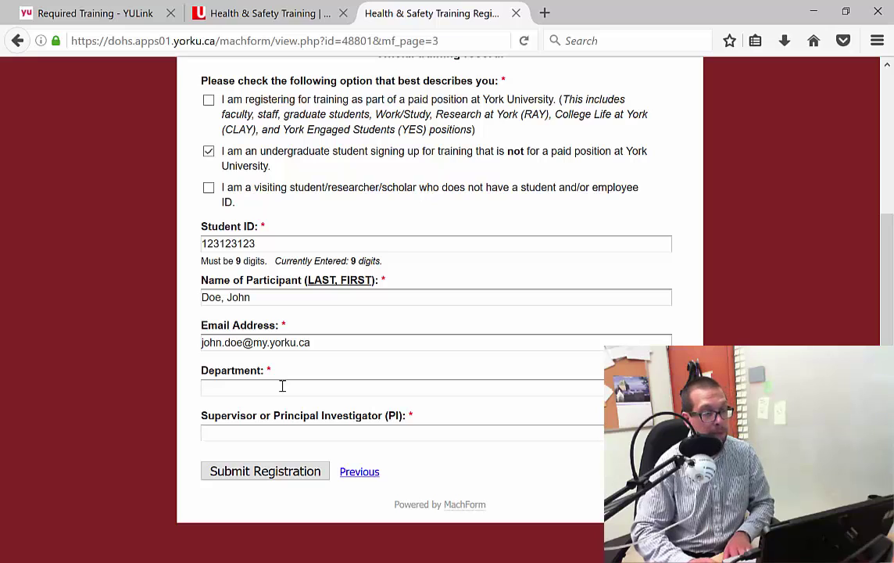
{"action": "type", "text": "Mechanical Engineering"}
{"action": "key", "text": "Tab"}
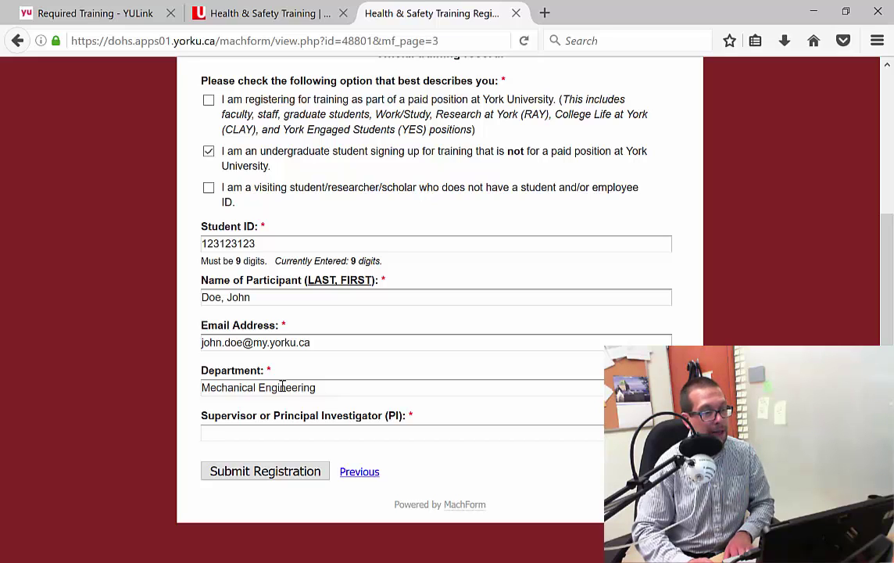
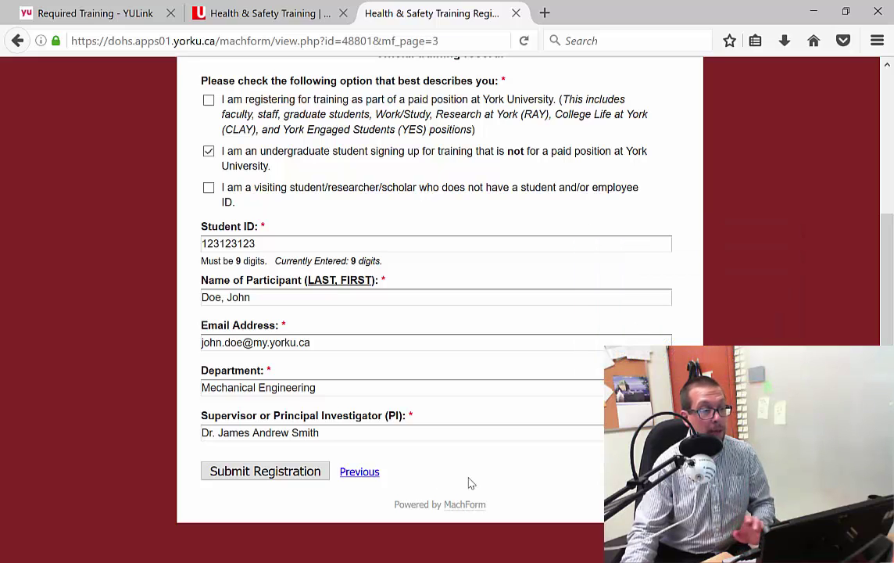
- Go back on the form and open the WHMIS Level 1 activity in Moodle
{"action": "left_click", "coordinate": [378, 475]}
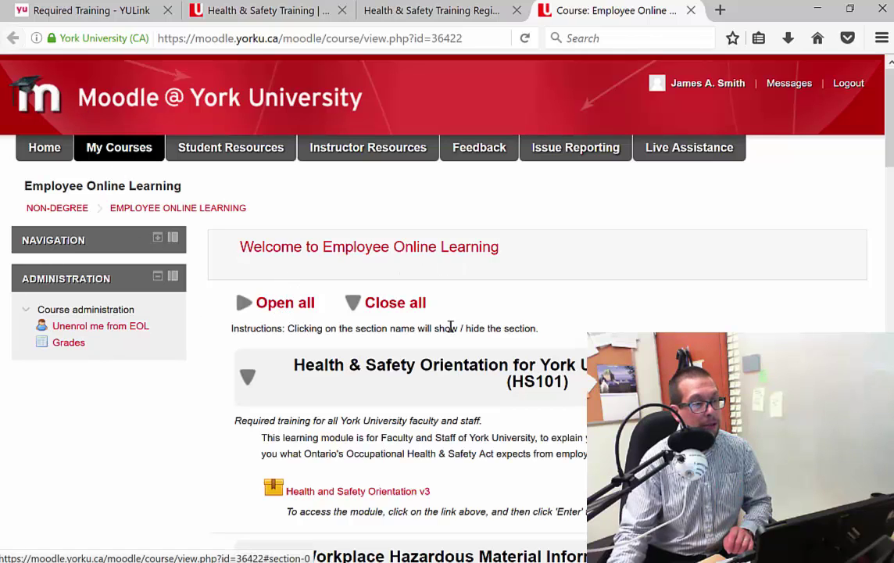
{"action": "scroll", "coordinate": [451, 335], "scroll_direction": "down", "scroll_amount": 2}
{"action": "scroll", "coordinate": [451, 336], "scroll_direction": "down", "scroll_amount": 4}
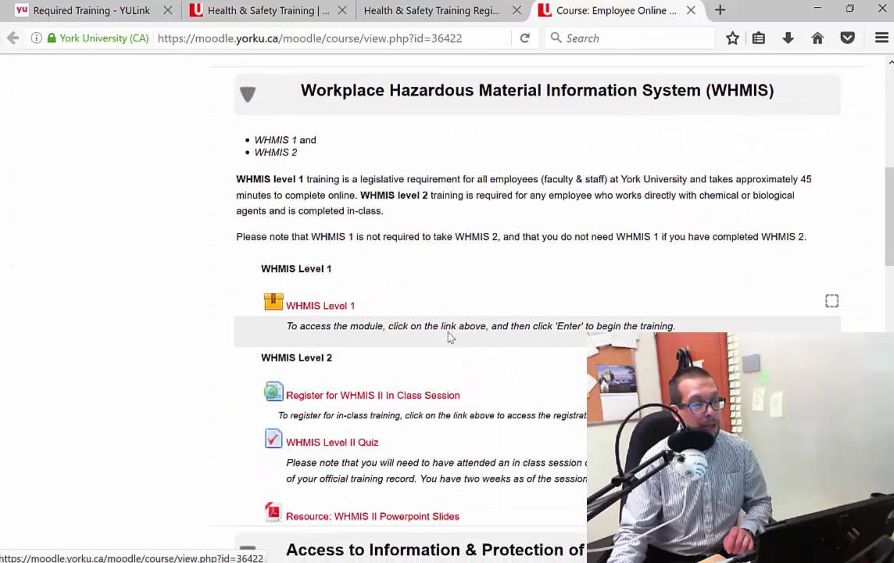
{"action": "left_click", "coordinate": [341, 309]}
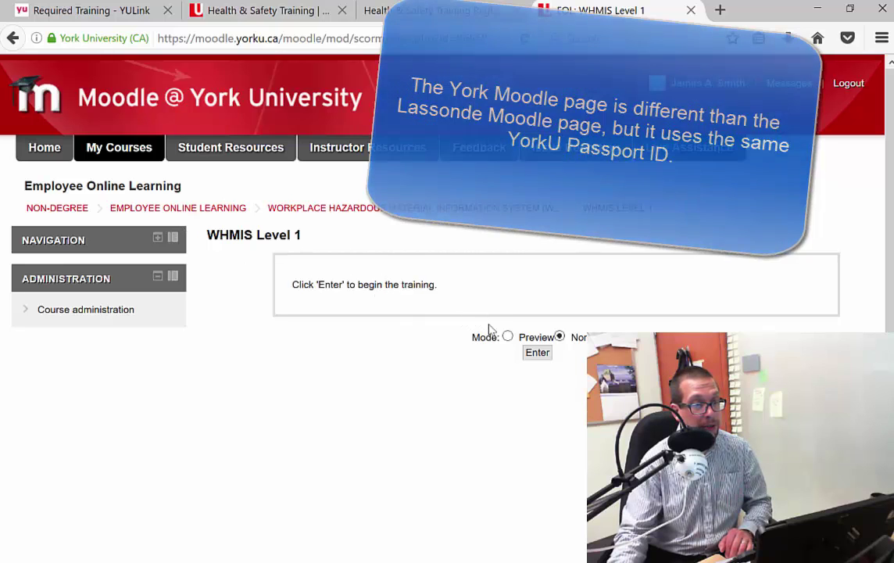
- Launch the WHMIS Level 1 player and resume at the Course Completion page
{"action": "left_click", "coordinate": [538, 352]}
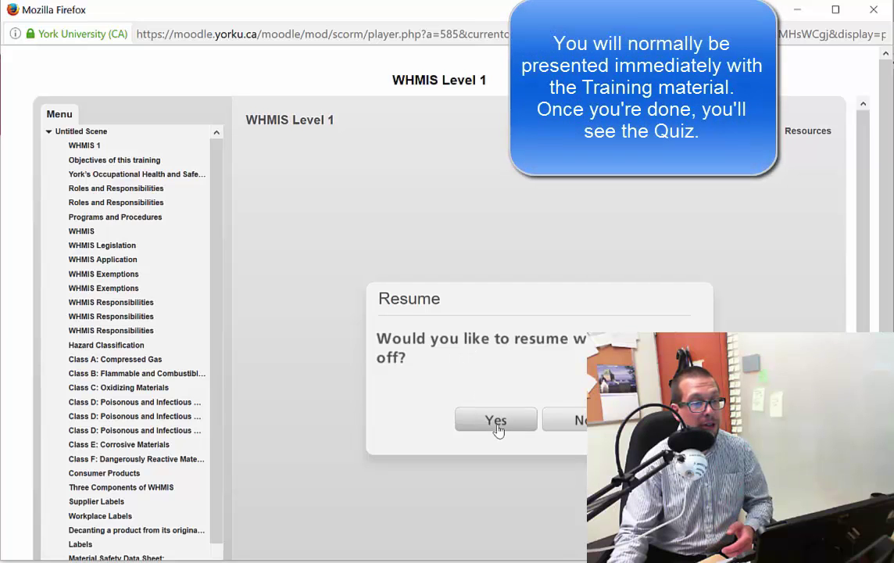
{"action": "left_click", "coordinate": [497, 422]}
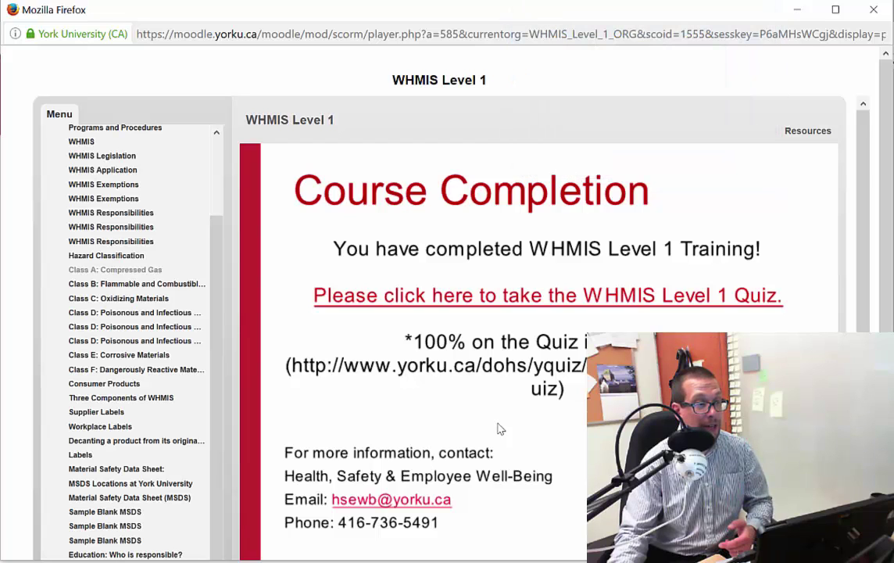
{"action": "left_click", "coordinate": [386, 305]}
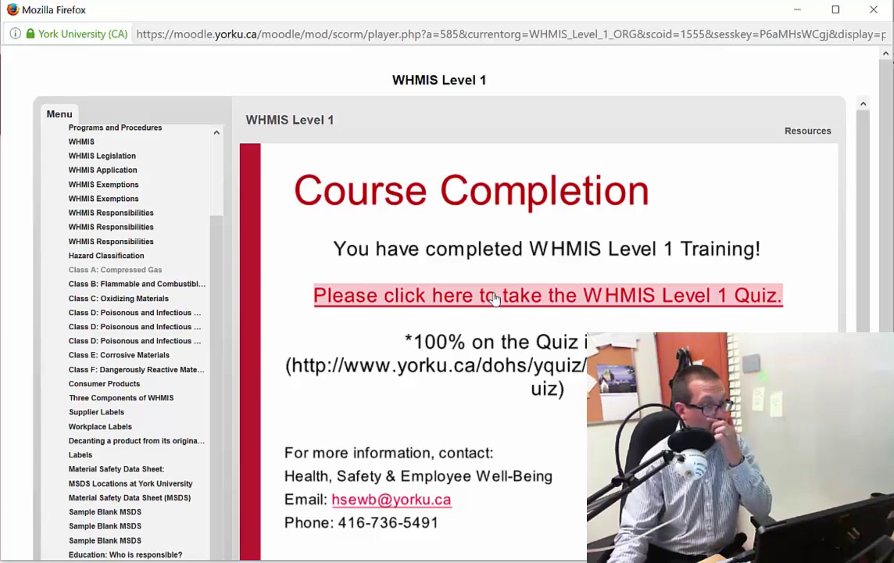
- Open the WHMIS Level 1 Quiz, view the Programs and Procedures and Summary slides, then return to the quiz
{"action": "left_click", "coordinate": [494, 297]}
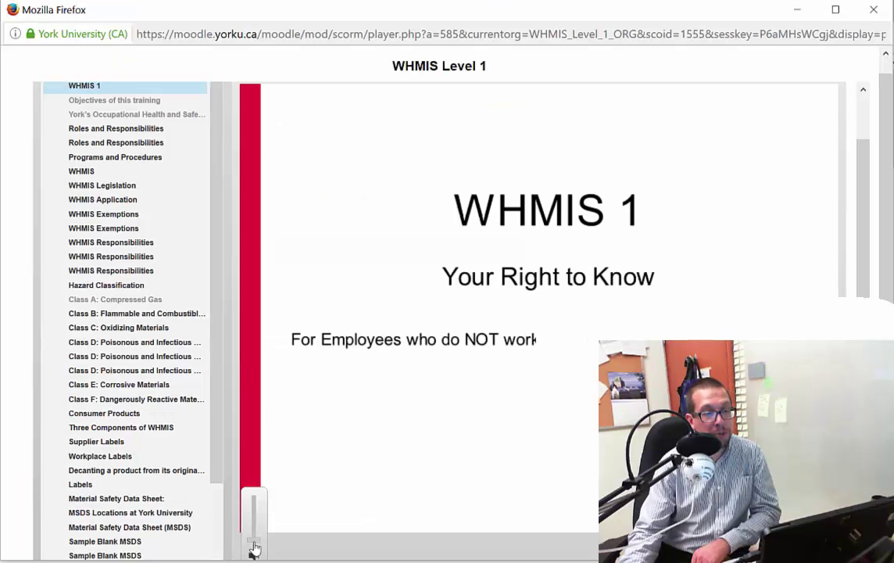
{"action": "left_click", "coordinate": [102, 159]}
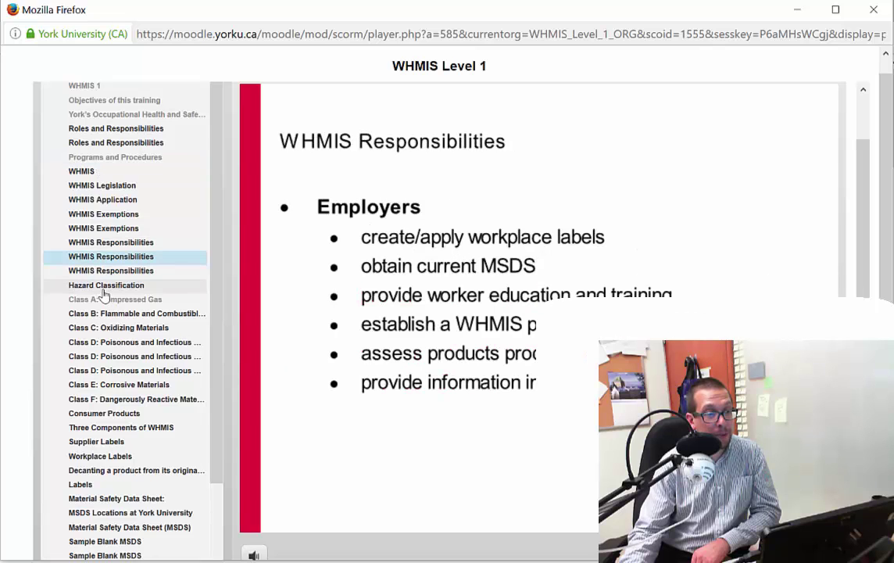
{"action": "scroll", "coordinate": [97, 391], "scroll_direction": "down", "scroll_amount": 3}
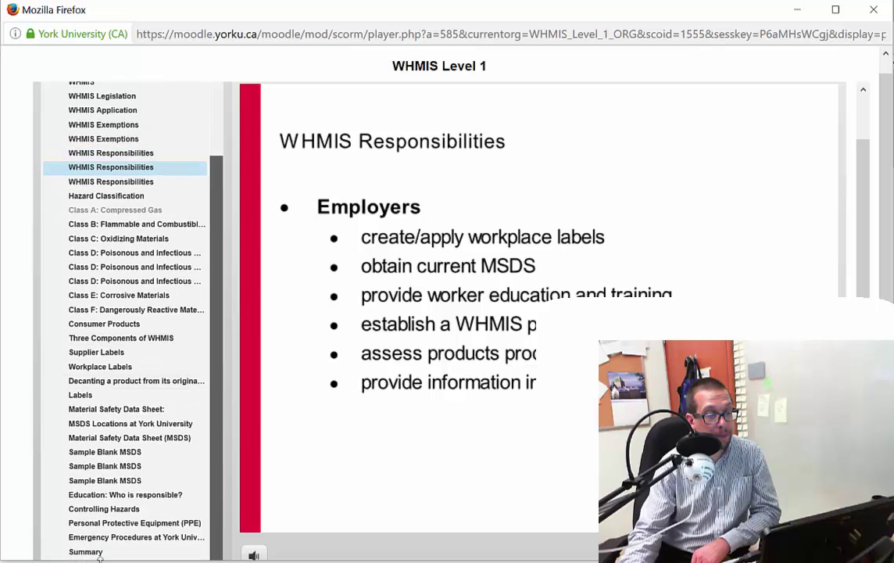
{"action": "left_click", "coordinate": [99, 552]}
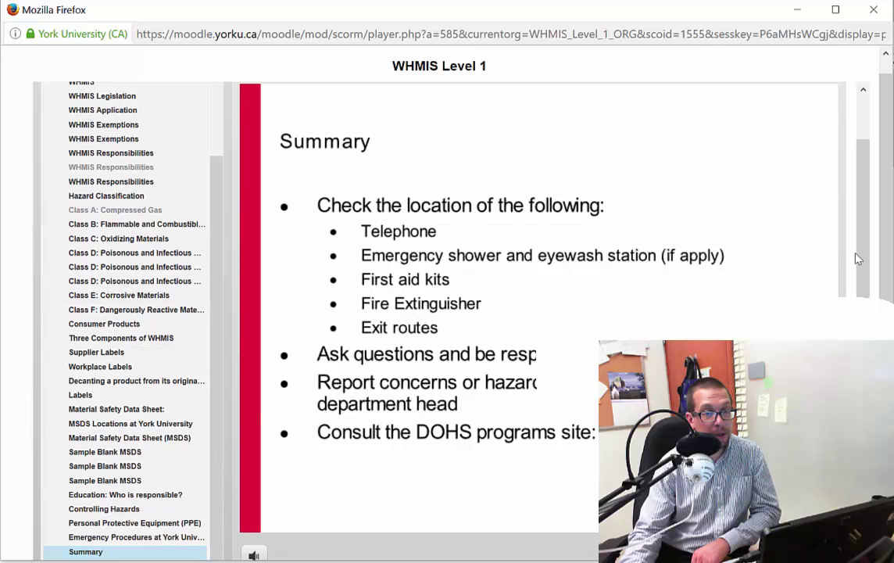
{"action": "key", "text": "alt+Tab"}
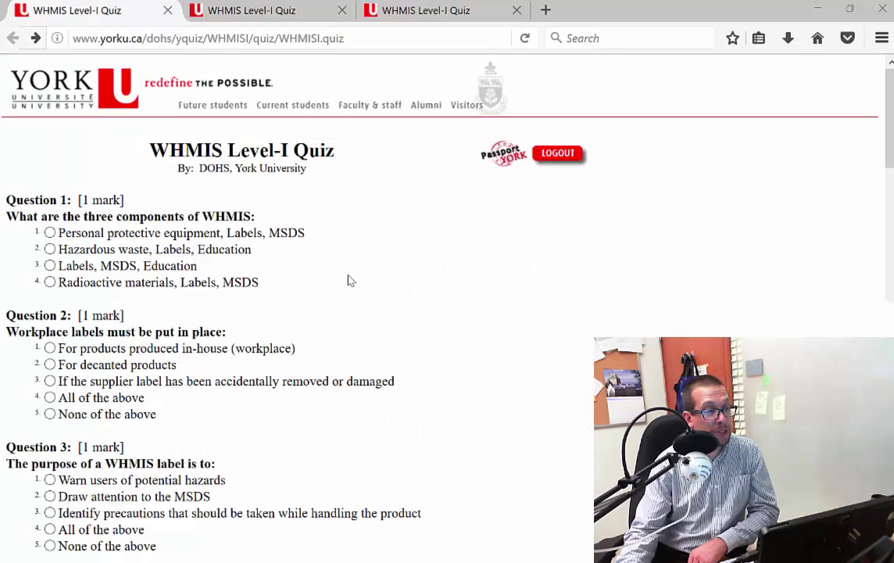
- Answer Q1 'Labels, MSDS, Education', Q2 'products produced in-house', Q3 'Warn users of potential hazards'
{"action": "left_click", "coordinate": [49, 232]}
{"action": "left_click", "coordinate": [49, 266]}
{"action": "left_click", "coordinate": [49, 348]}
{"action": "left_click_drag", "start_coordinate": [54, 398], "coordinate": [49, 432]}
{"action": "left_click", "coordinate": [50, 488]}
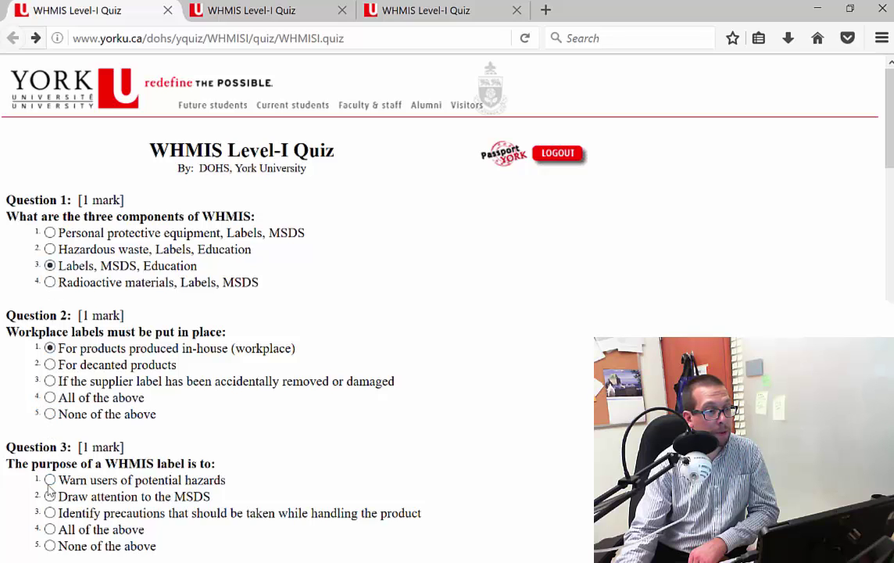
{"action": "left_click", "coordinate": [49, 480]}
{"action": "scroll", "coordinate": [50, 513], "scroll_direction": "down", "scroll_amount": 12}
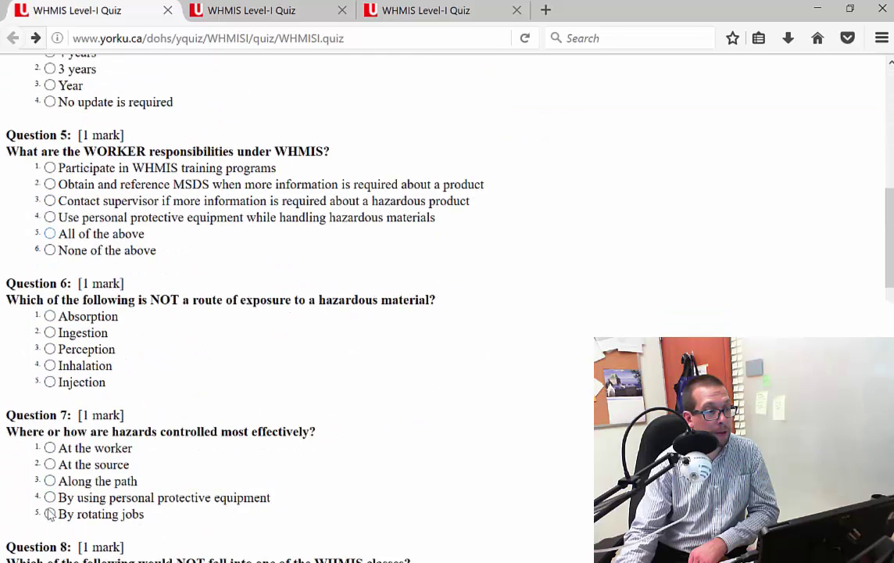
{"action": "scroll", "coordinate": [48, 477], "scroll_direction": "down", "scroll_amount": 10}
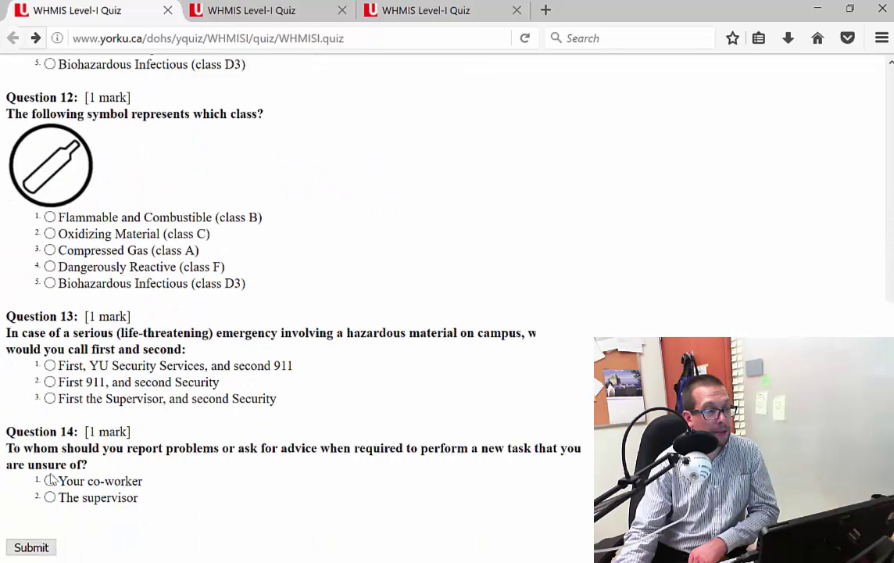